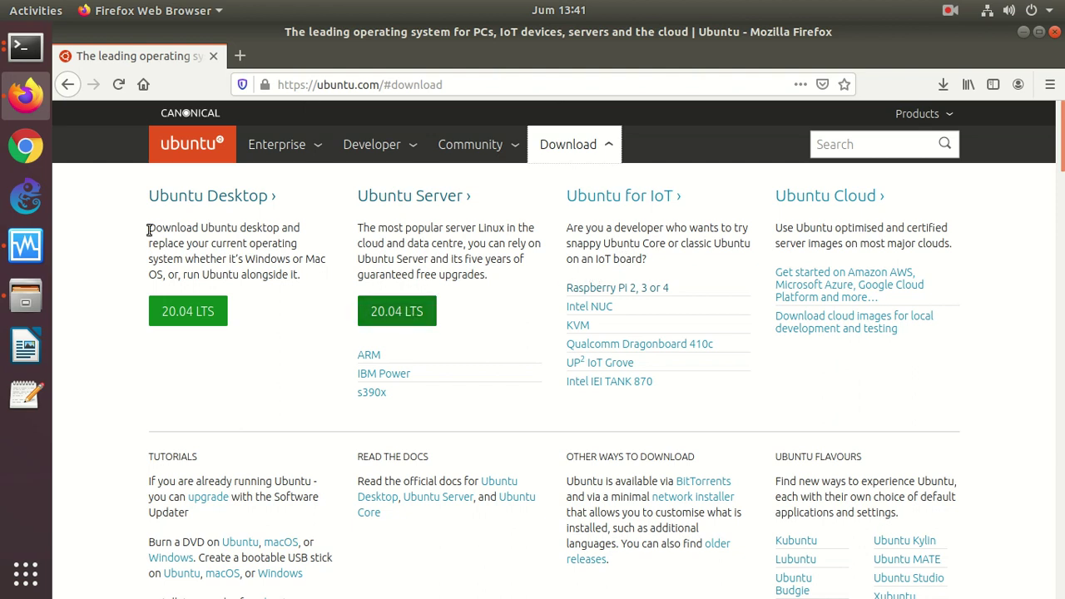
Switch to the file manager and open the /var/data/iso/ubuntu-20.04 folder to view the downloaded Ubuntu images
left_click(44, 293)
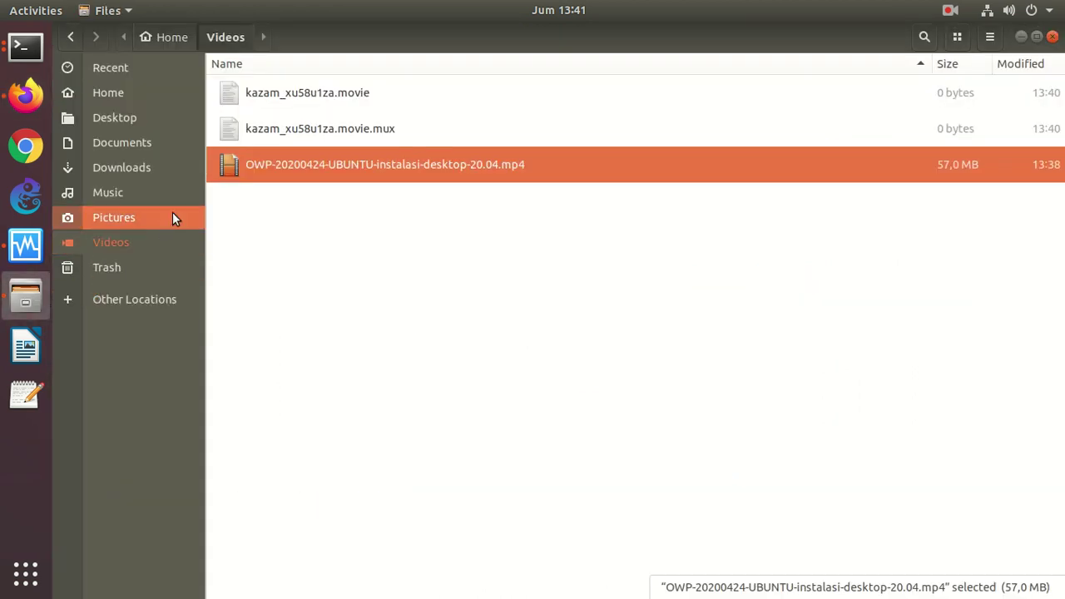
left_click(129, 299)
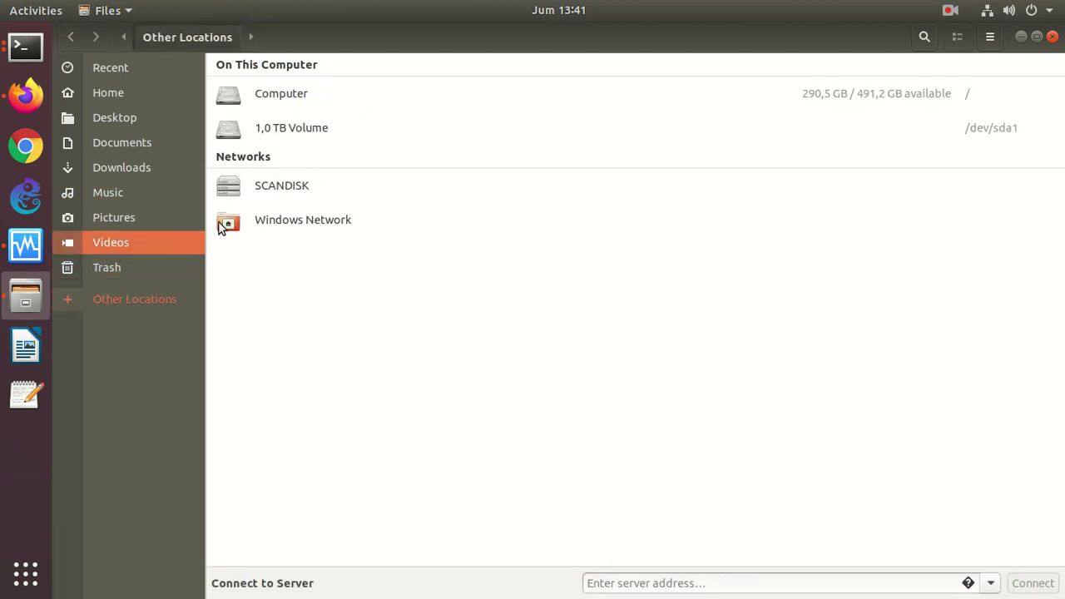
left_click(258, 113)
double_click(252, 92)
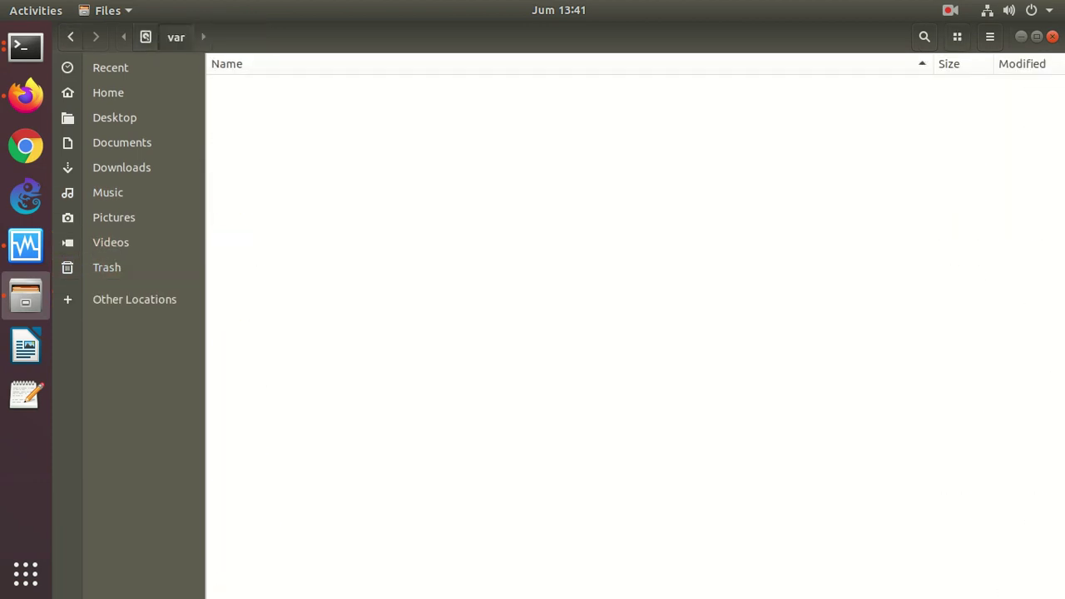
double_click(249, 204)
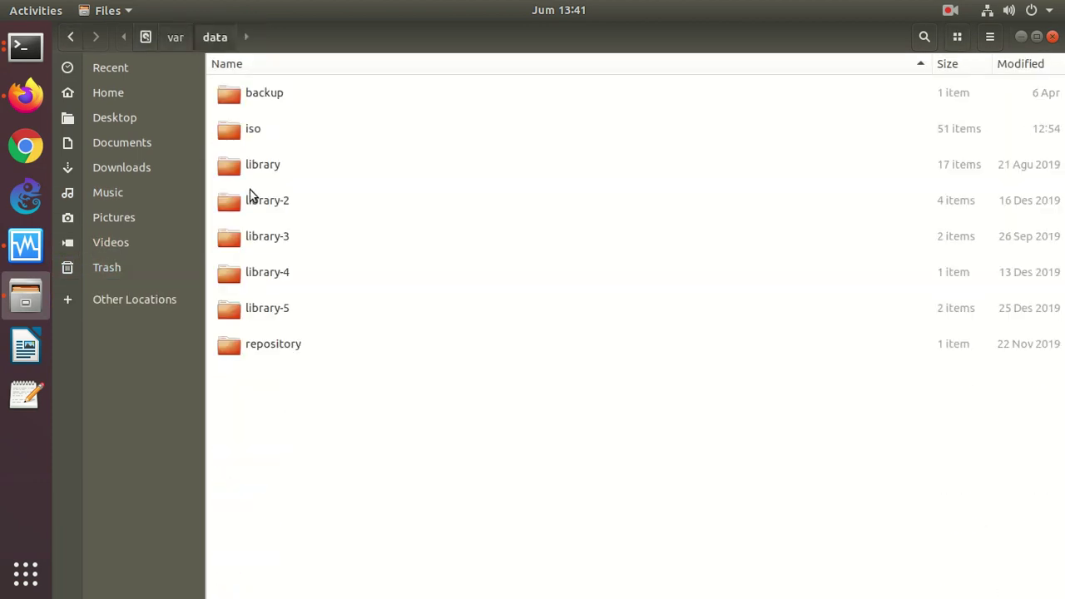
double_click(255, 130)
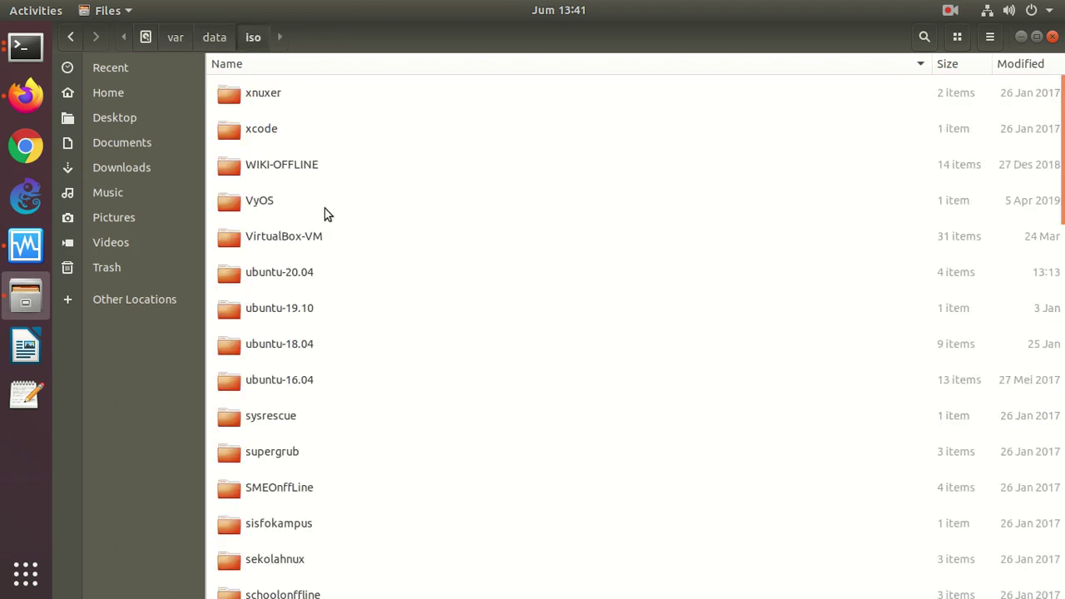
scroll(1039, 234, "down", 5)
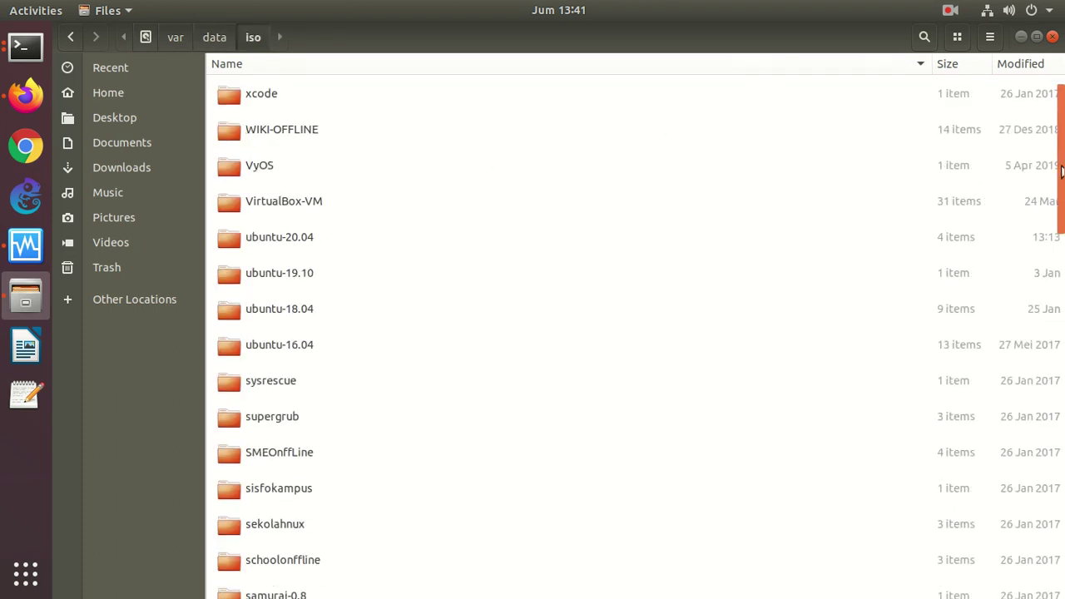
scroll(1035, 250, "down", 2)
scroll(1028, 200, "up", 5)
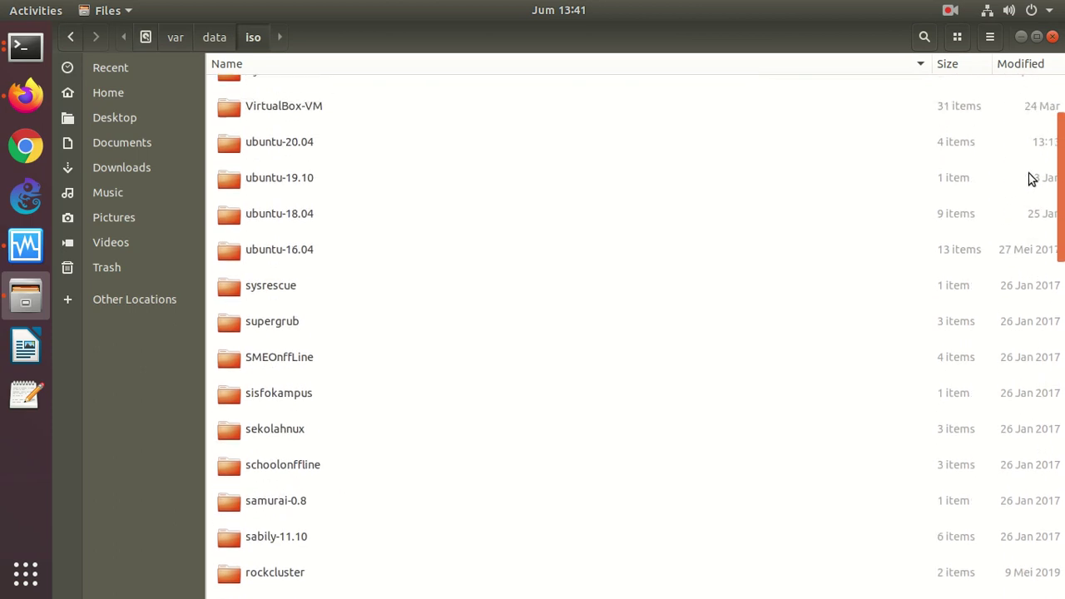
double_click(293, 148)
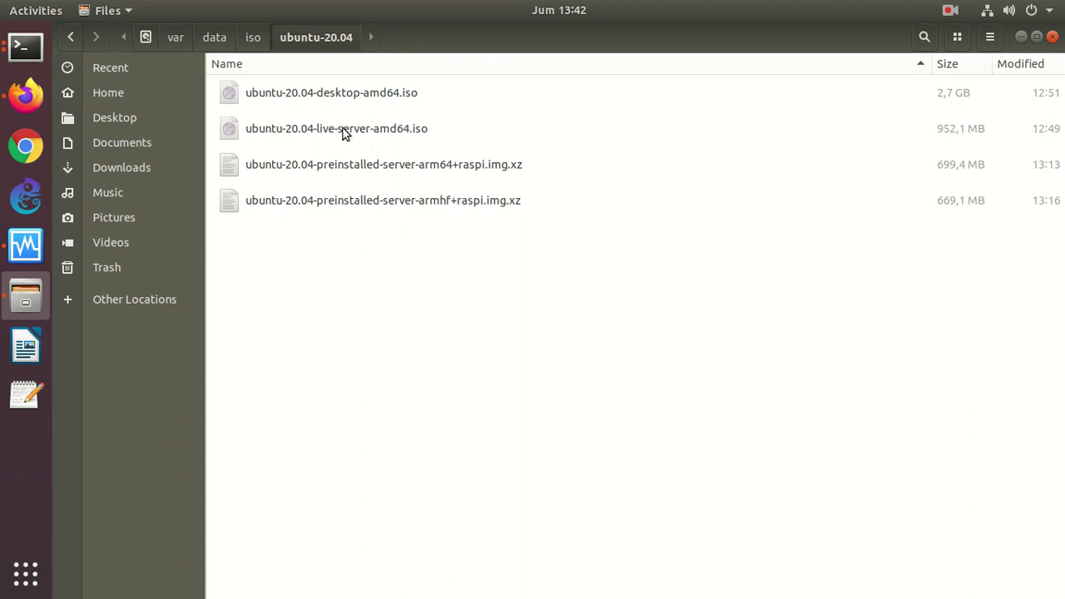
Switch to VirtualBox and begin a new virtual machine named "Ubuntu 20.04 Server KOSONG" with type Linux and version Ubuntu (64-bit)
left_click(19, 261)
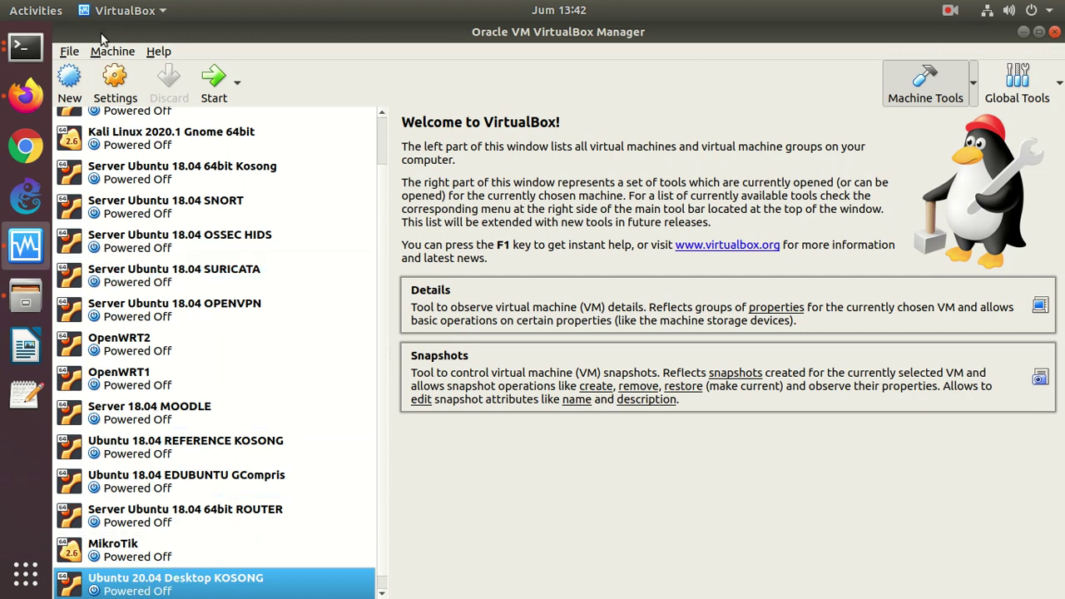
left_click(70, 79)
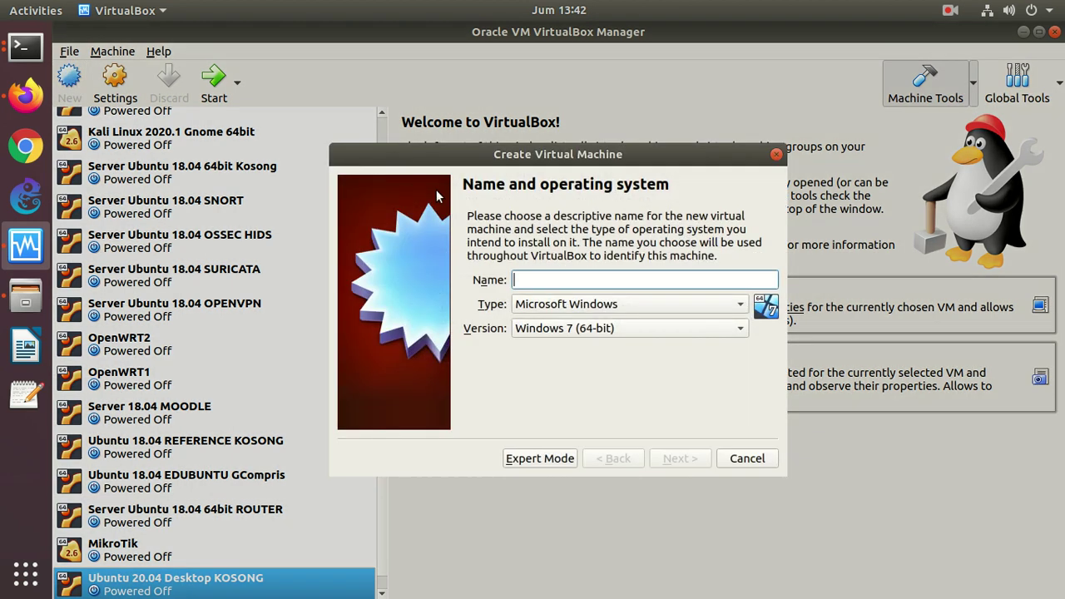
type("Ubutu")
key("BackSpace")
key("BackSpace")
type("ntru")
key("BackSpace")
key("BackSpace")
type("u ")
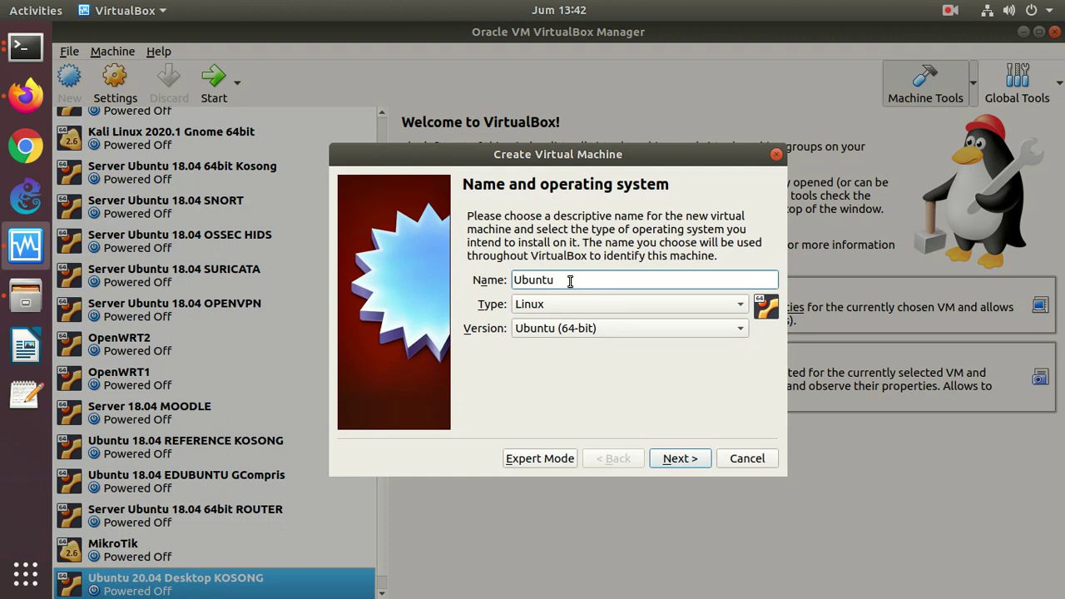
type("20.04 Server KOSONG")
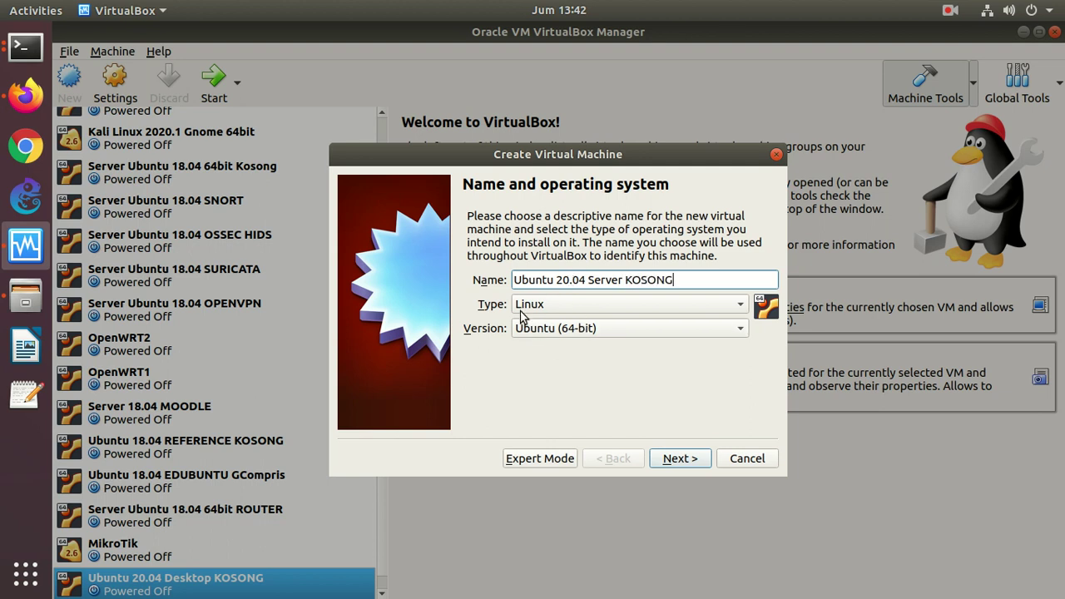
left_click(685, 461)
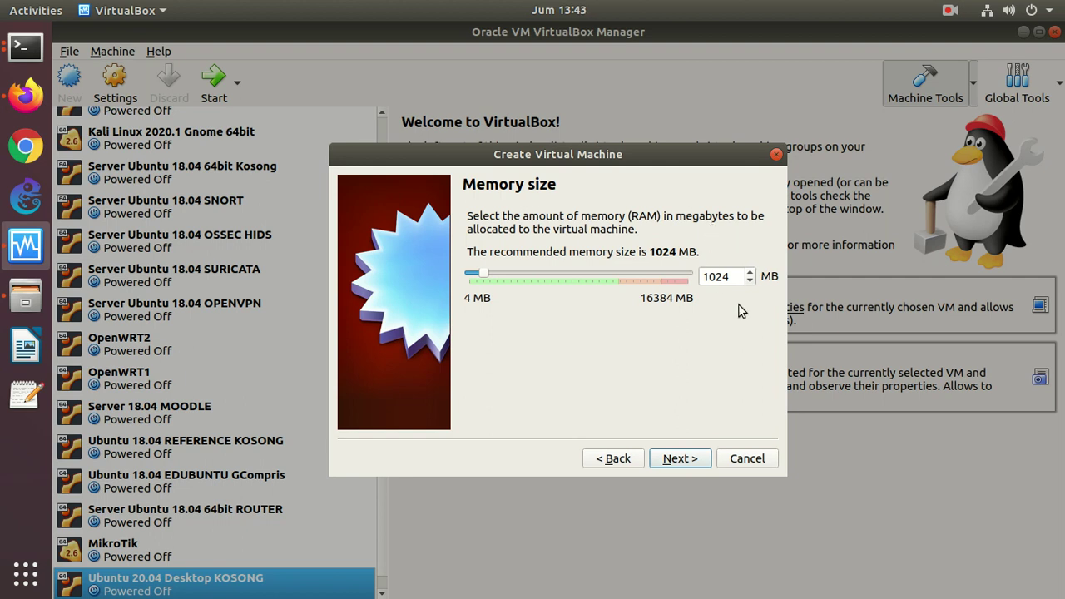
Accept 1024 MB of memory and create a dynamically allocated 10 GB VDI hard disk for the new machine
left_click(681, 460)
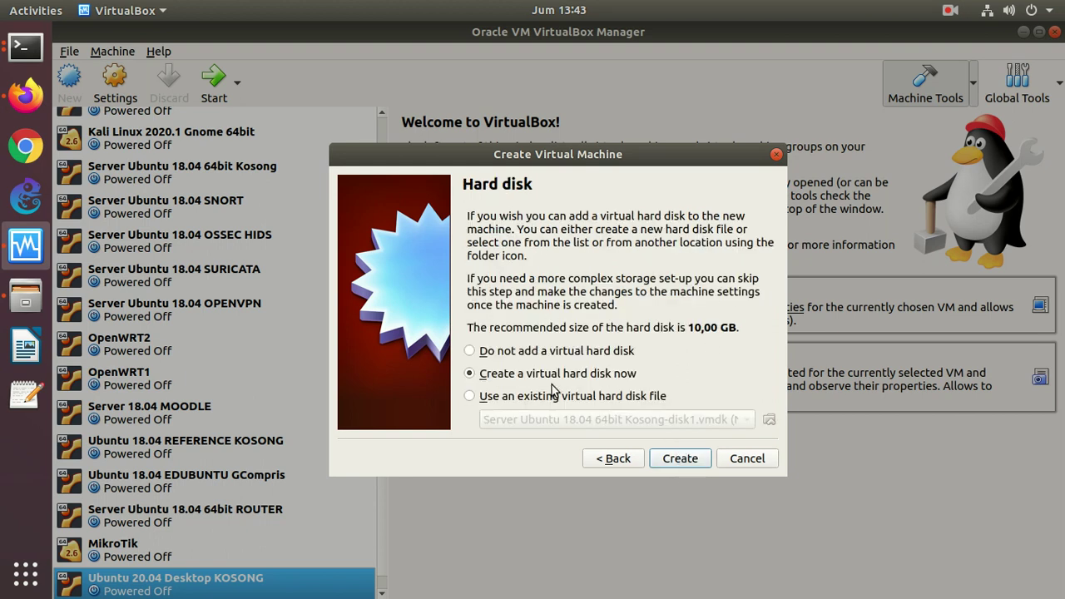
left_click(680, 459)
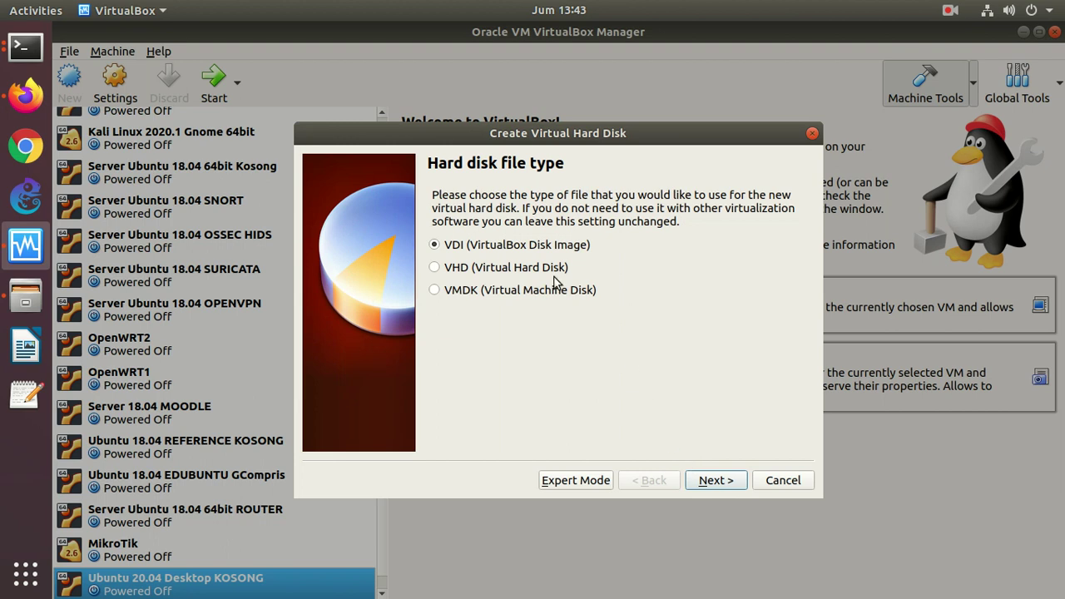
left_click(724, 483)
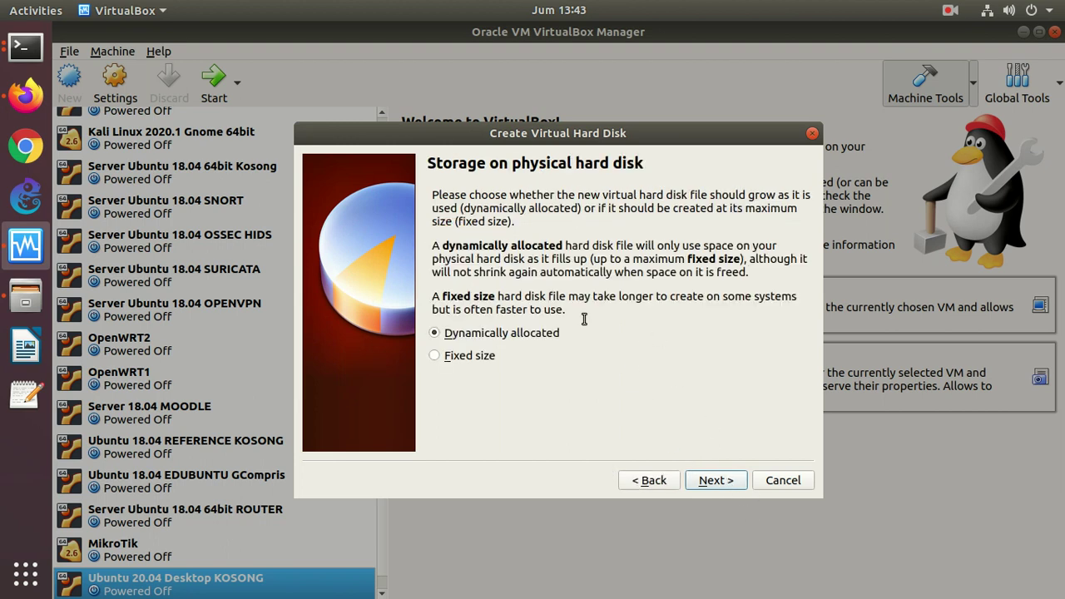
left_click(723, 482)
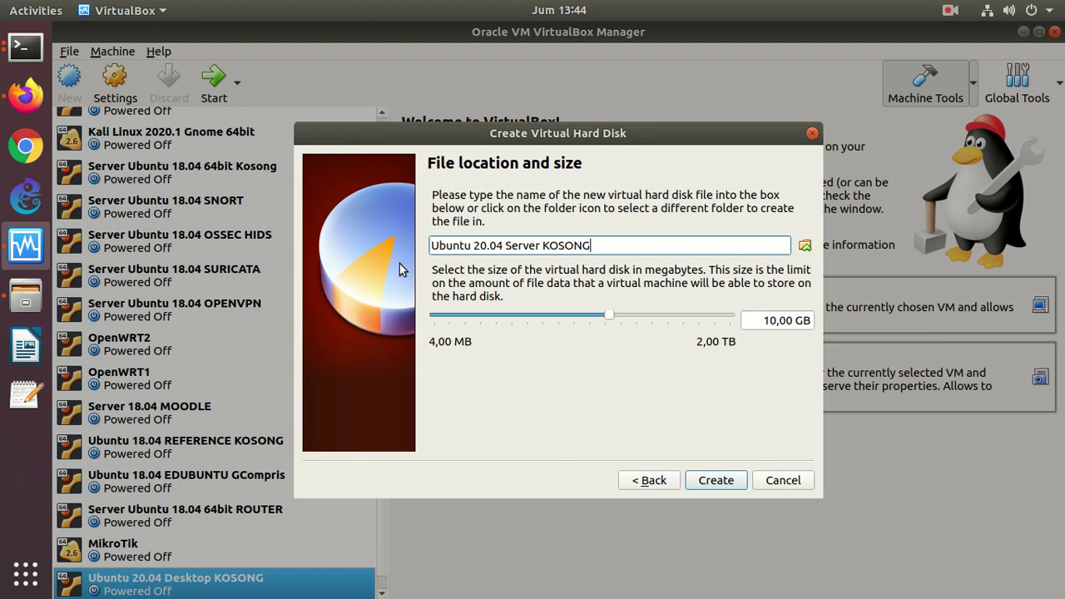
left_click(703, 482)
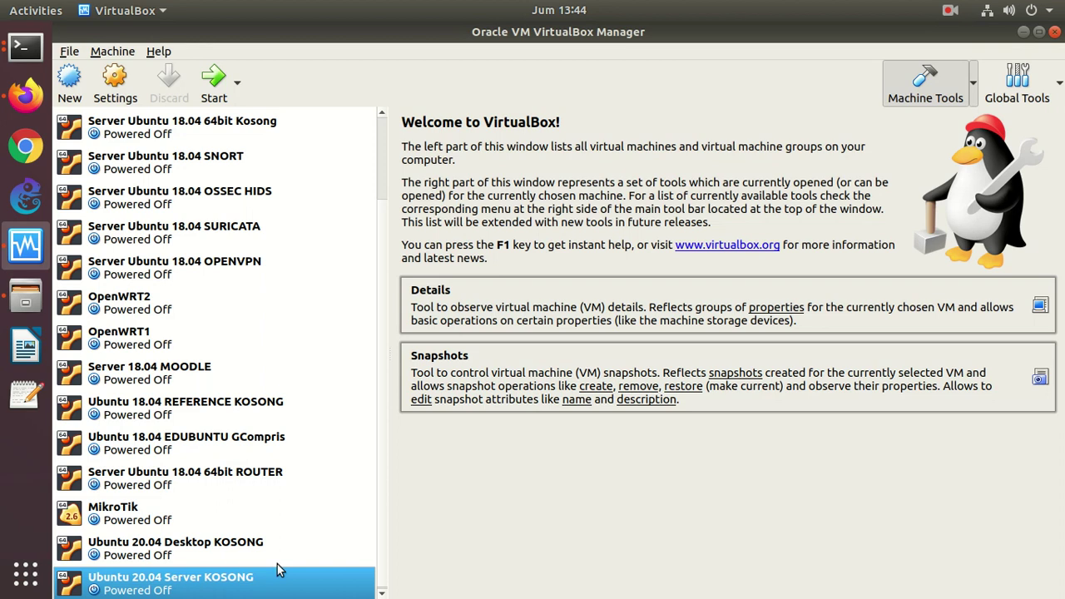
Attach ubuntu-20.04-live-server-amd64.iso to the empty IDE optical drive in the storage settings of the Ubuntu 20.04 Server KOSONG machine
right_click(210, 586)
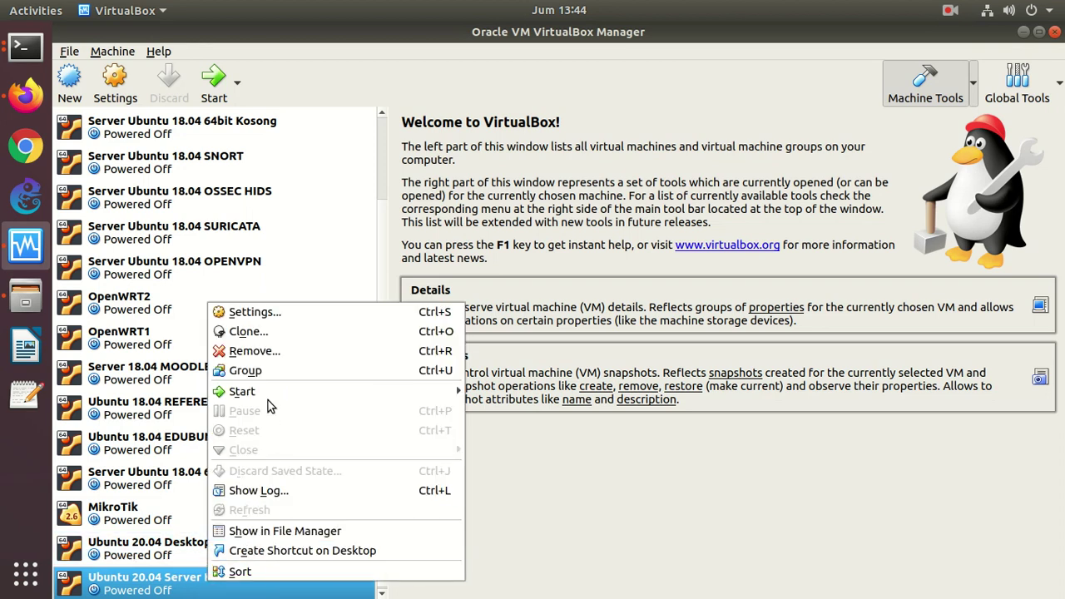
left_click(273, 311)
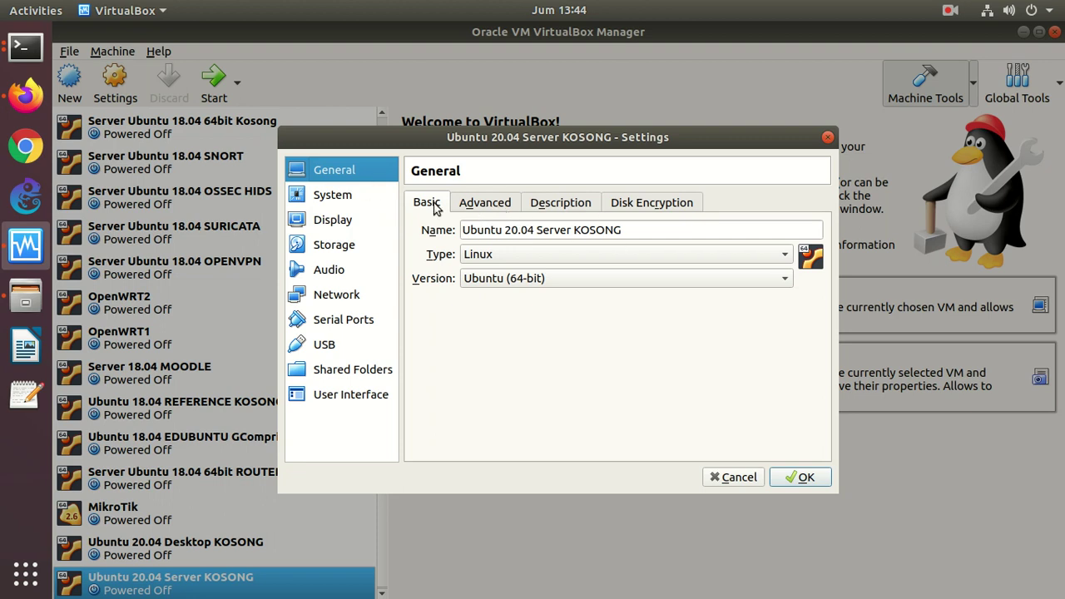
left_click(336, 246)
left_click(481, 243)
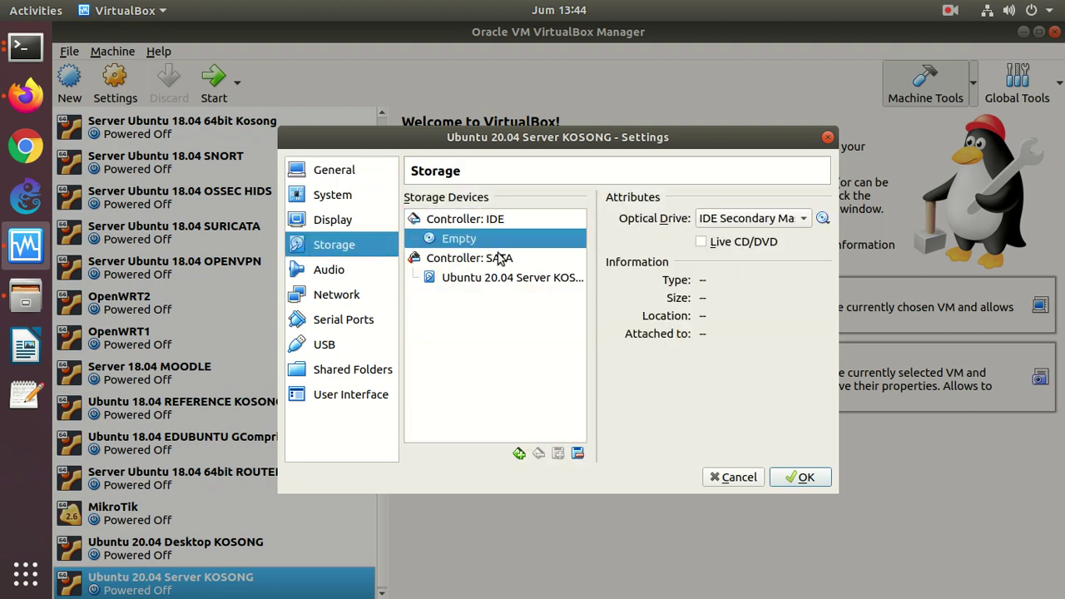
left_click(823, 218)
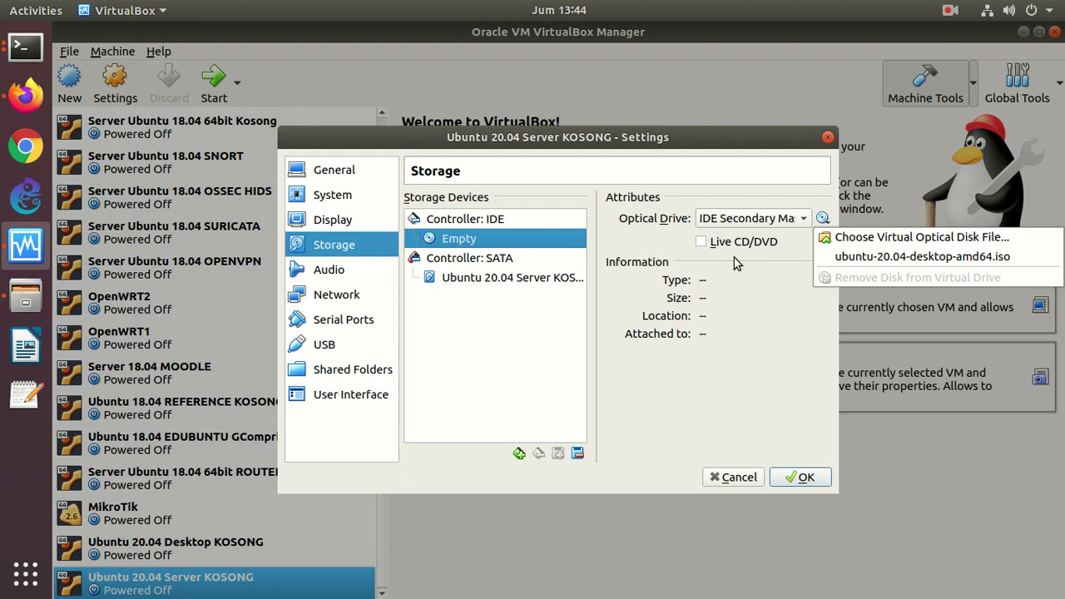
left_click(865, 239)
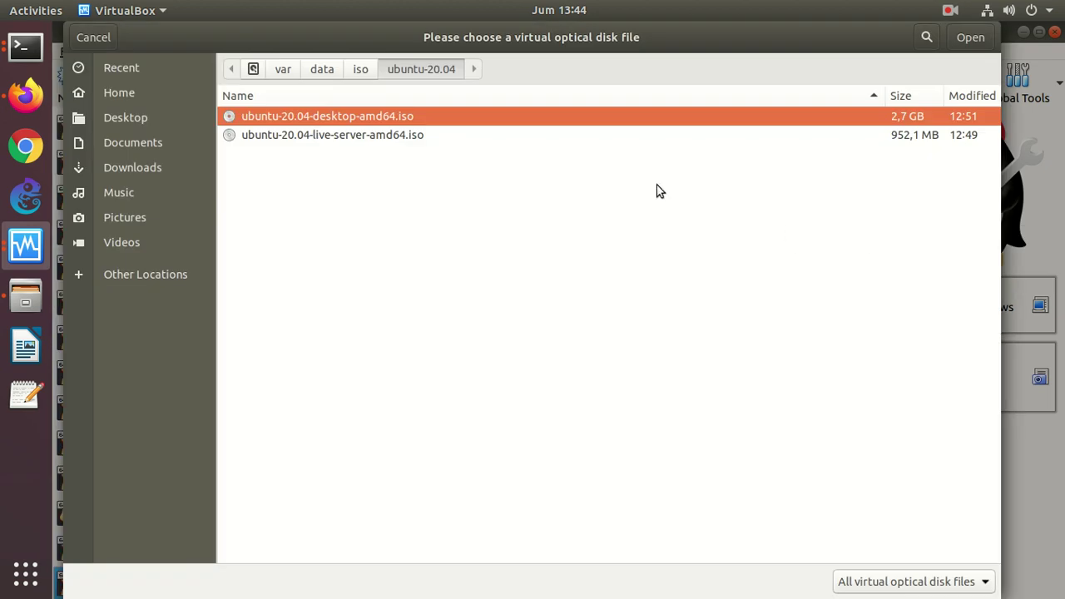
left_click(363, 137)
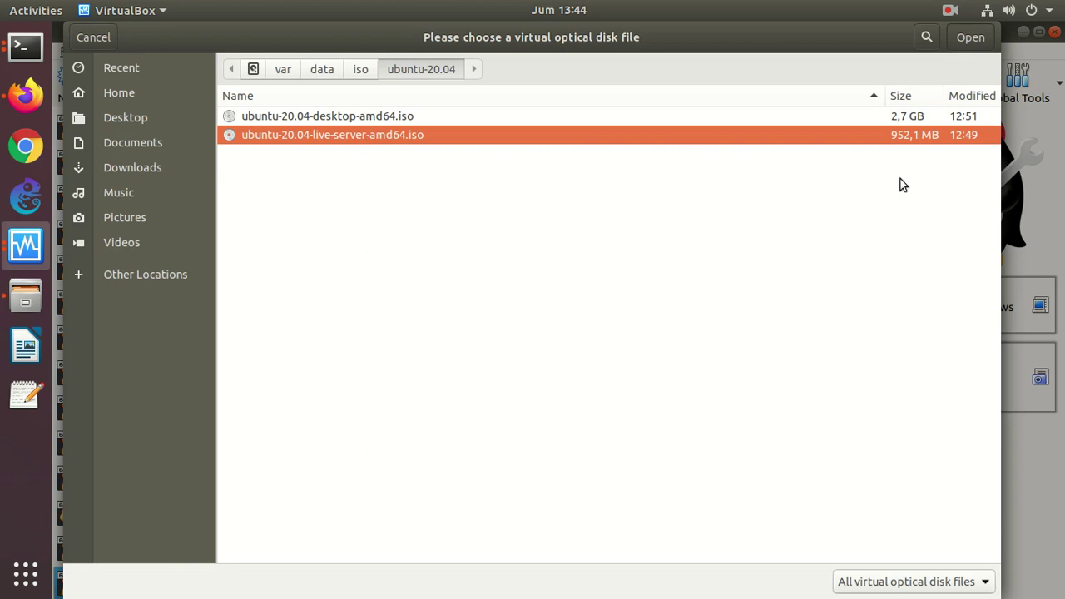
left_click(968, 38)
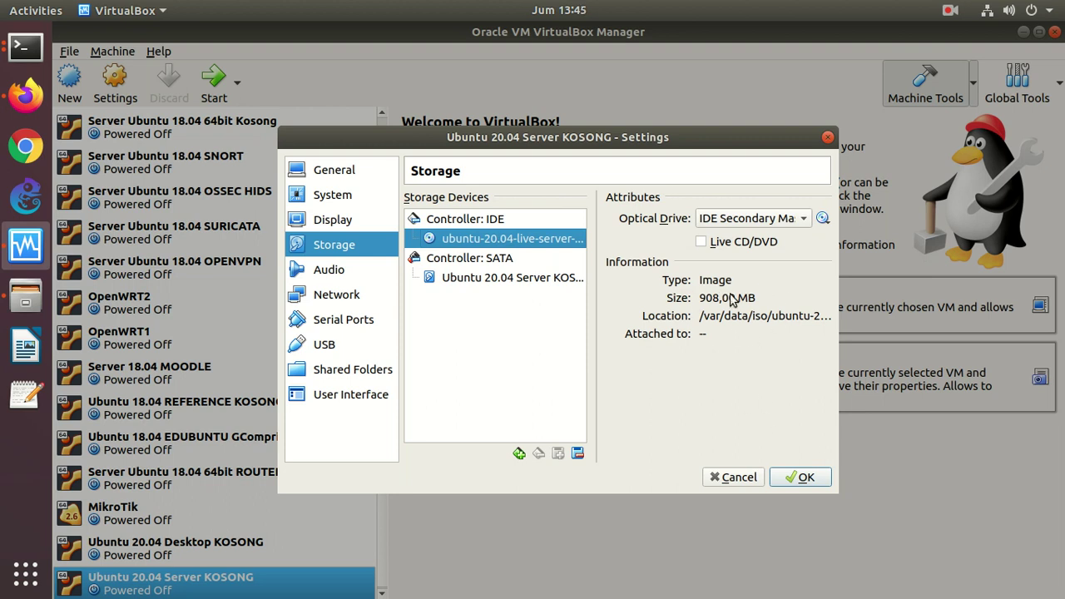
left_click(804, 478)
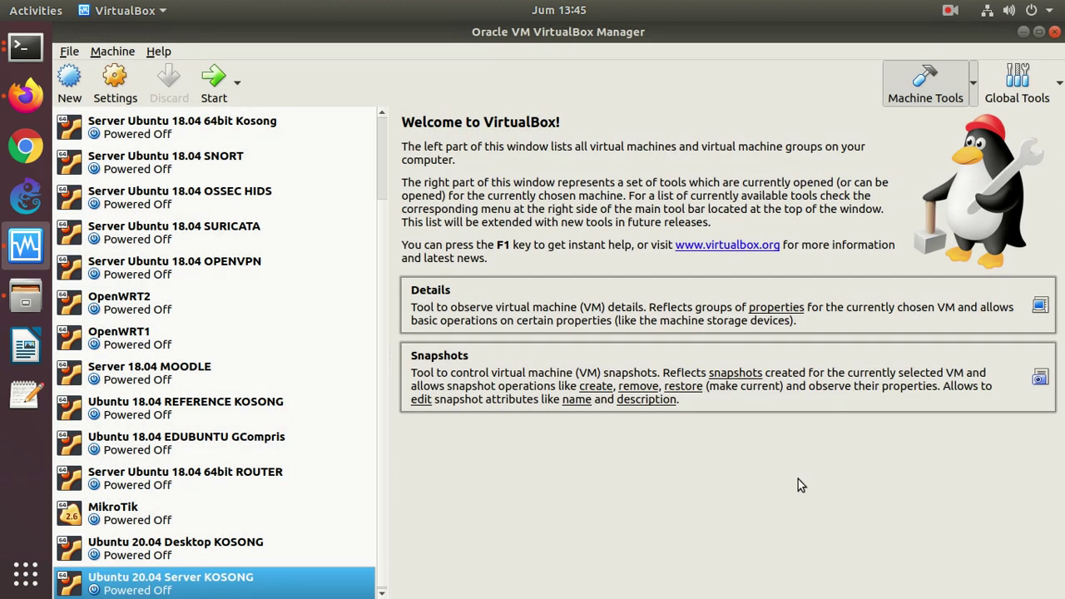
right_click(188, 593)
mouse_move(304, 404)
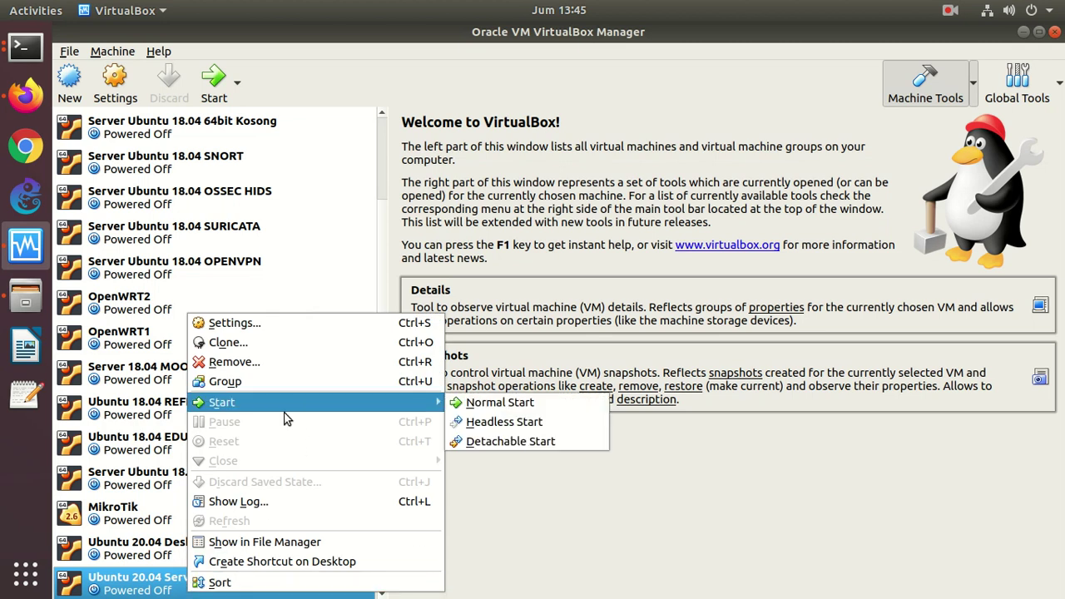
left_click(629, 523)
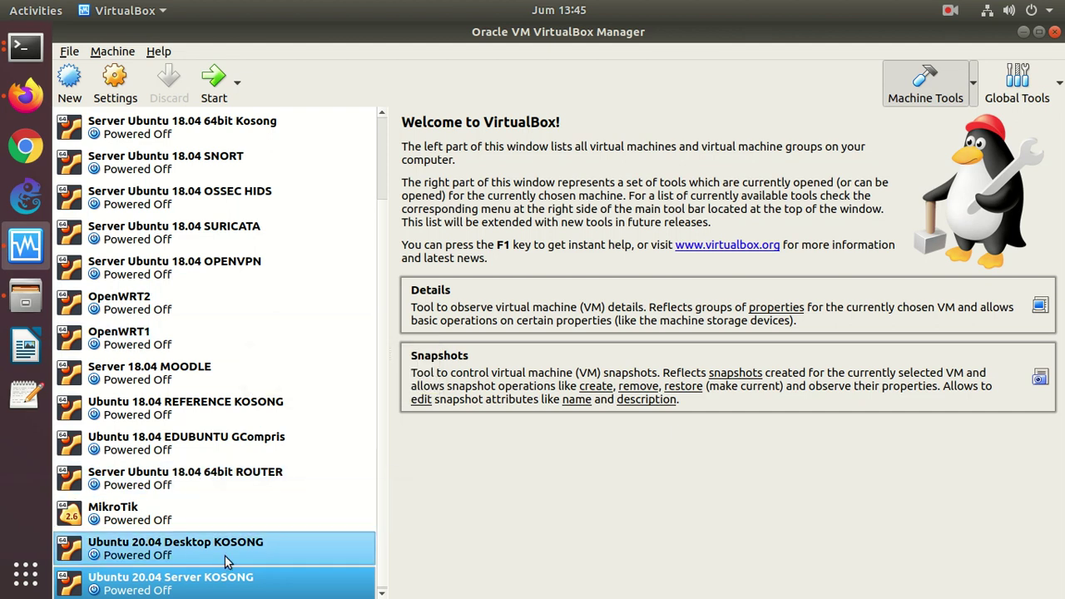
Launch the Ubuntu 20.04 Server KOSONG machine with Normal Start, dismiss the capture and pointer notices, and maximize its window
right_click(236, 592)
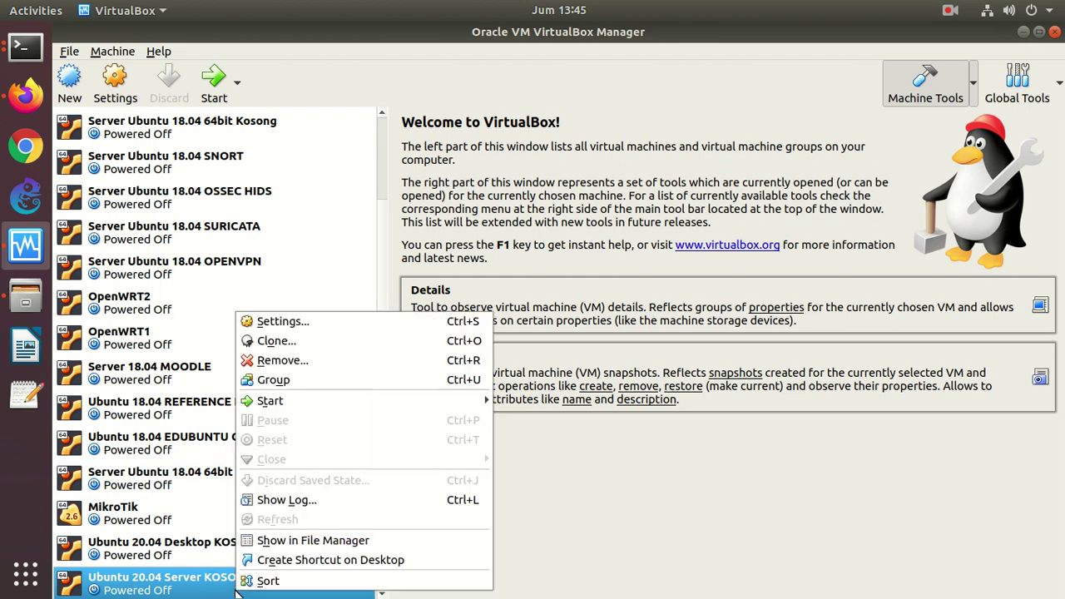
mouse_move(353, 403)
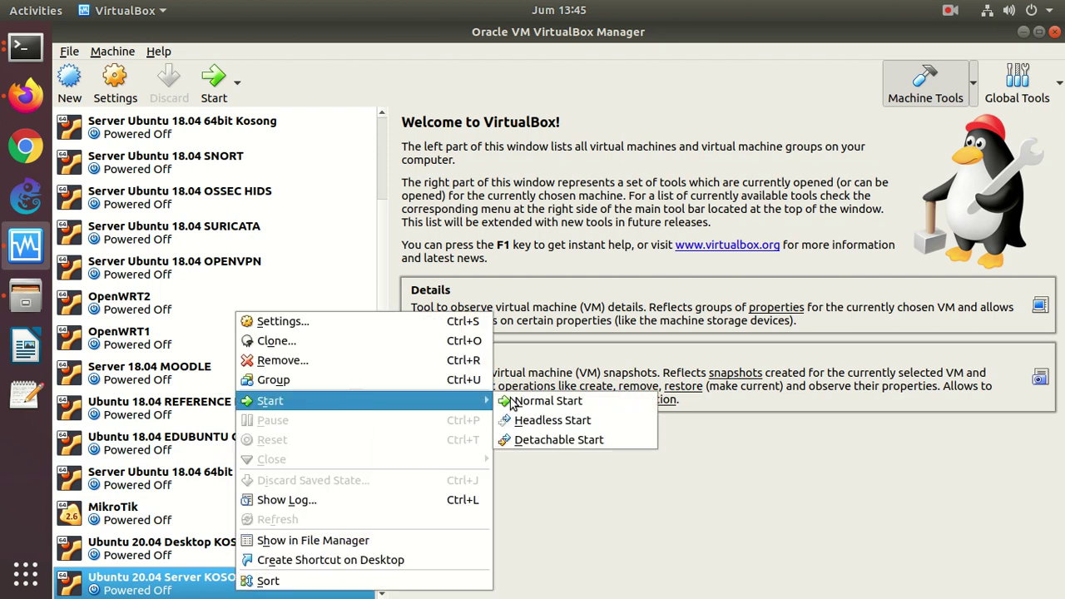
left_click(520, 401)
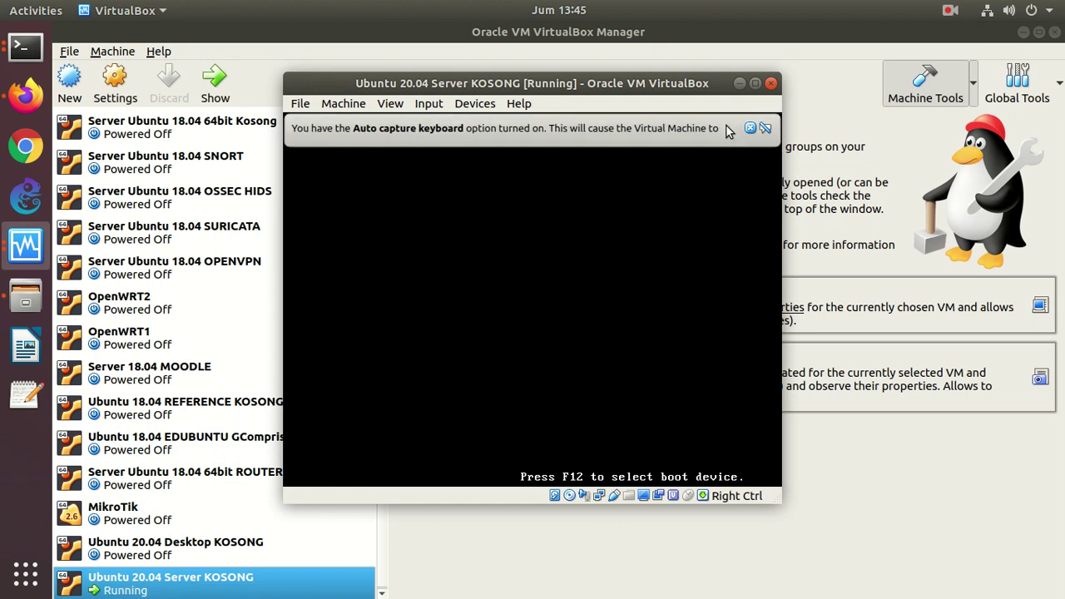
left_click(749, 127)
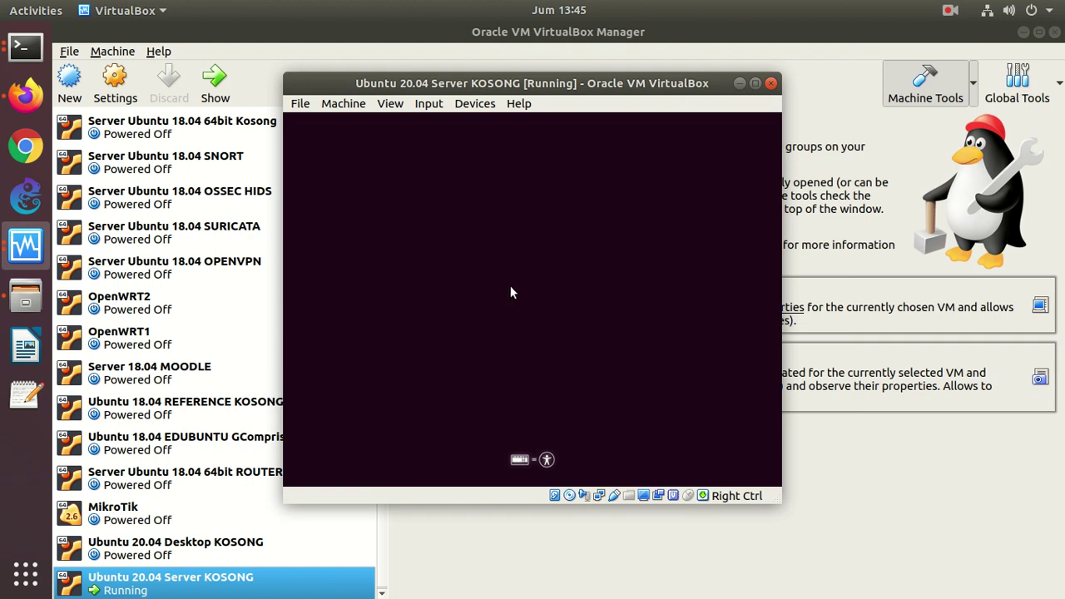
left_click(757, 86)
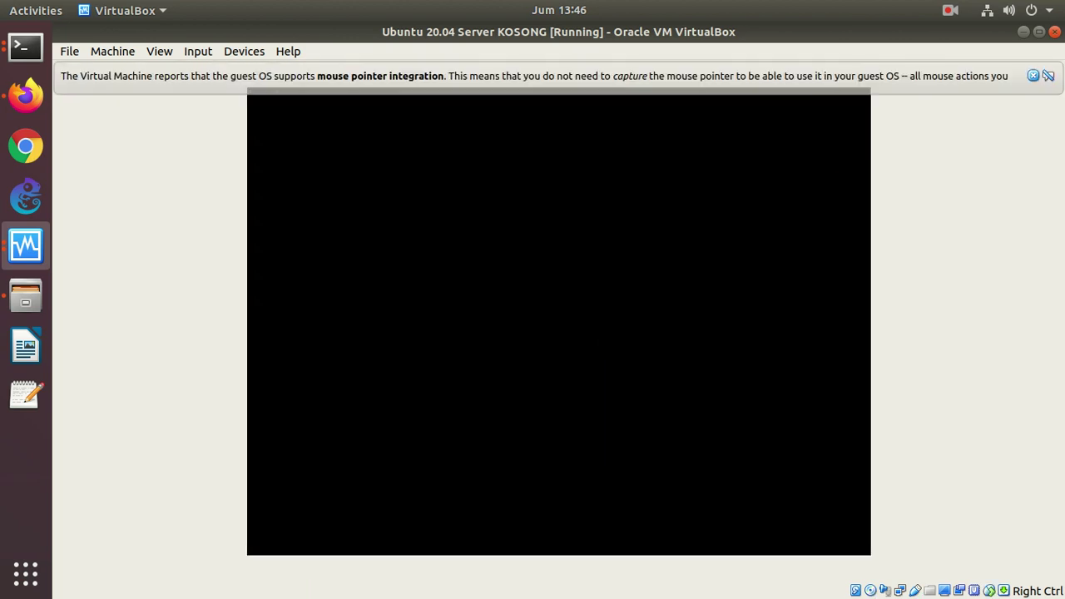
left_click(1047, 76)
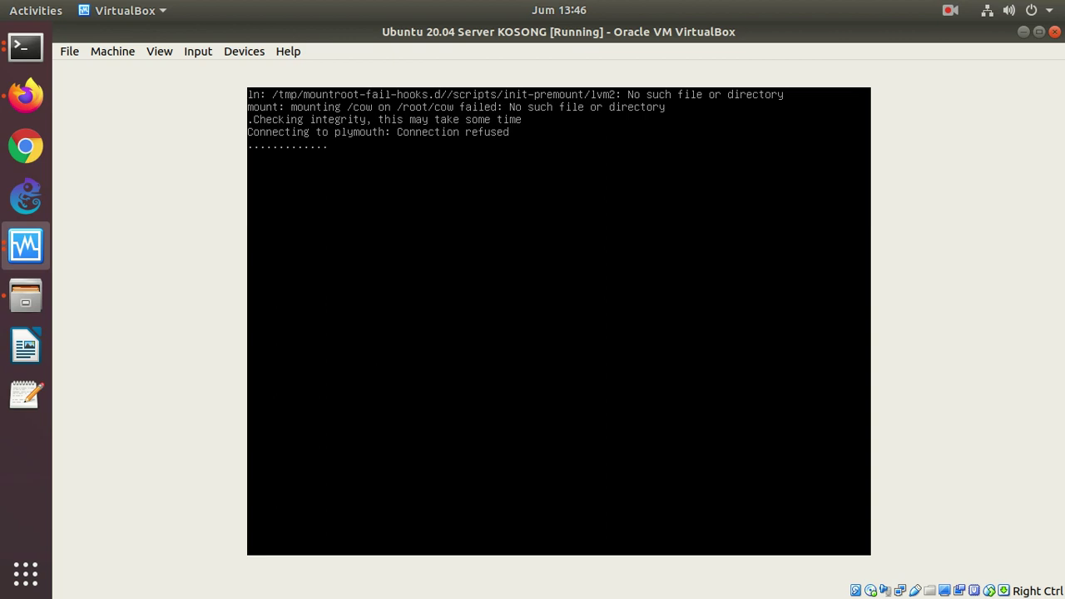
left_click(947, 11)
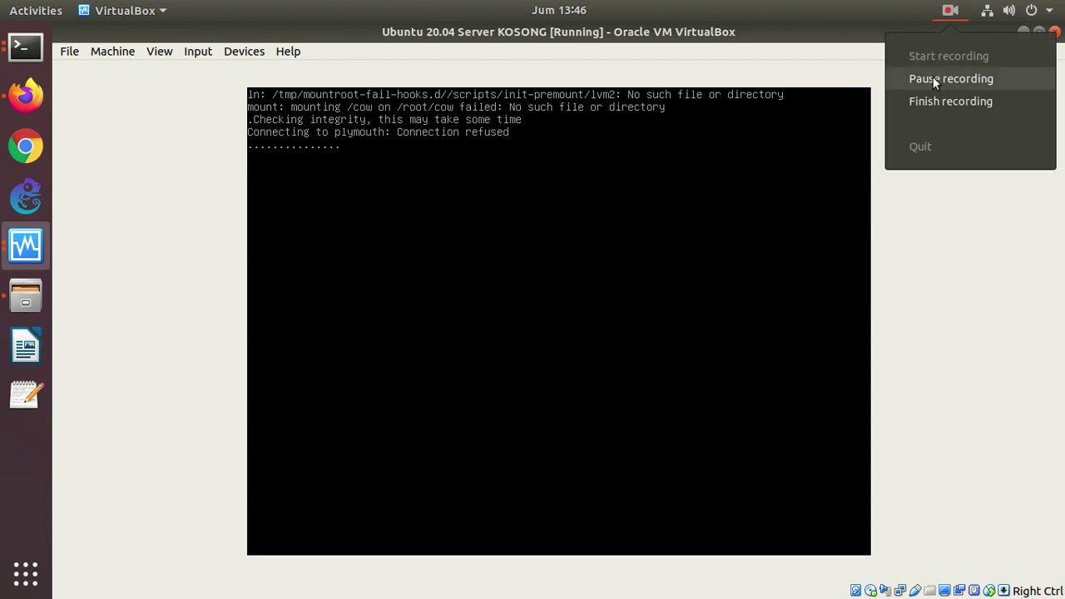
left_click(932, 78)
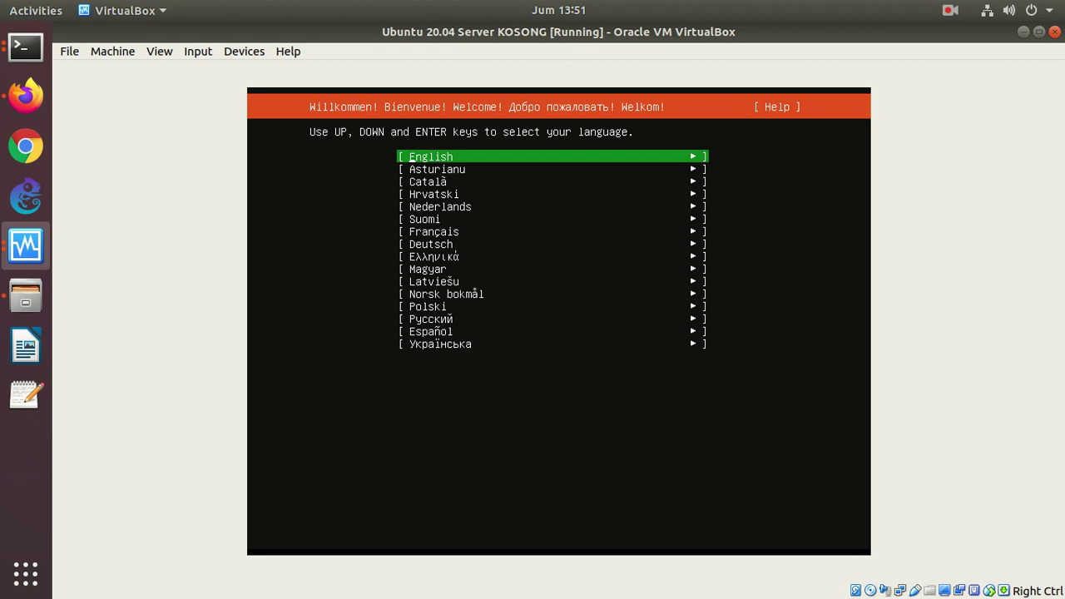
Browse the first entries of the Ubuntu Server installer's language list
key("Down")
key("Down")
key("Up")
key("Up")
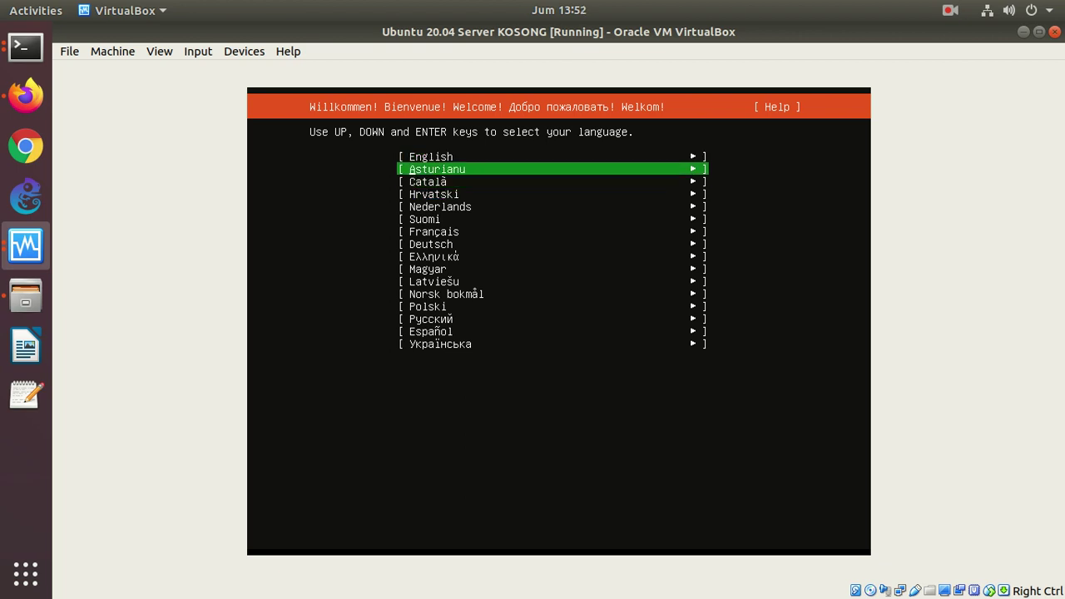
key("Down")
key("Up")
key("Up")
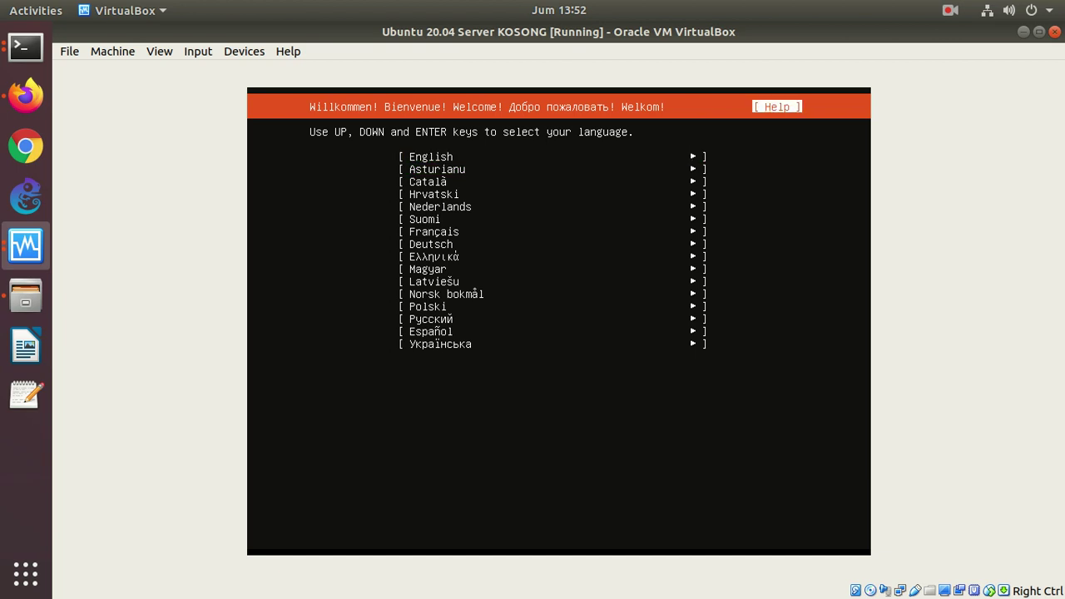